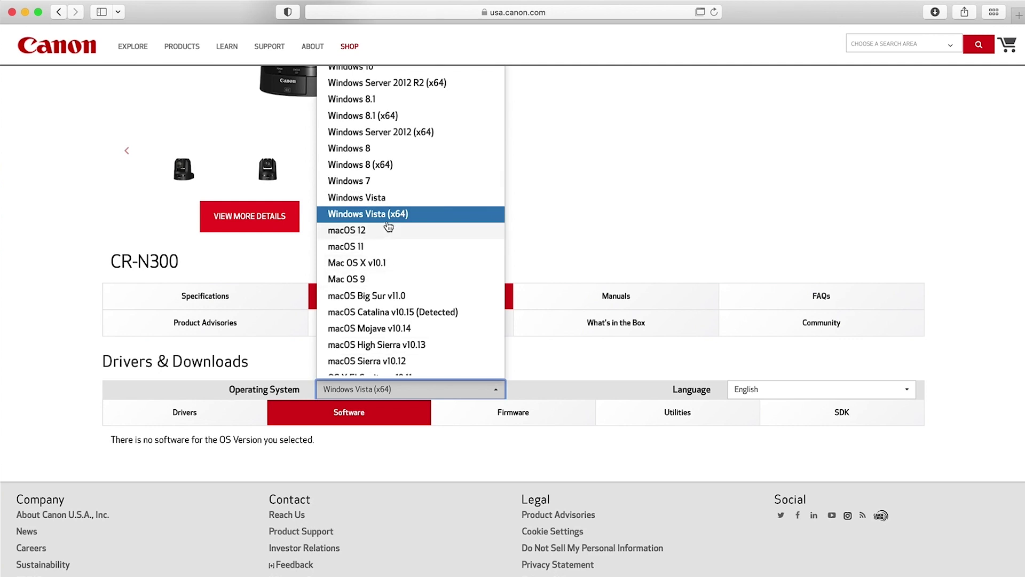
# Filter the CR-N300 downloads by the Windows 10 (x64) operating system.
pyautogui.scroll(3, 401, 165)
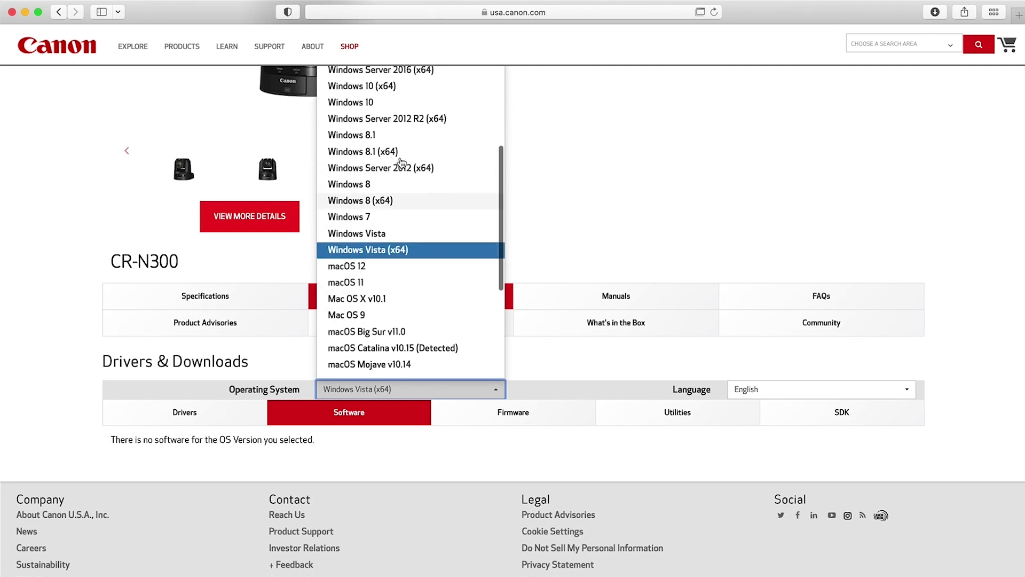
pyautogui.click(359, 95)
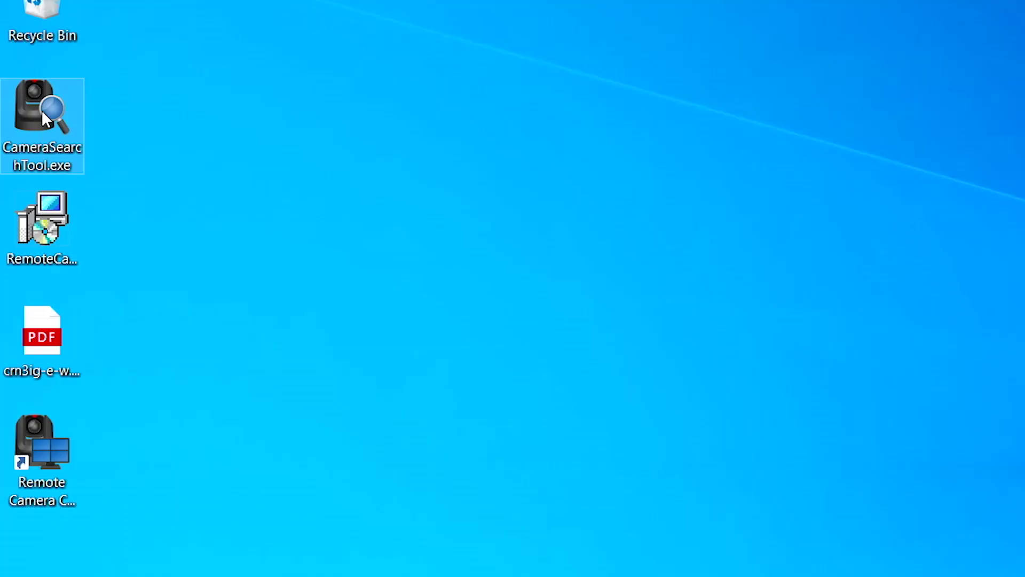
# Launch Camera Search Tool and open the CR-N300's web page from its IPv6 address link.
pyautogui.doubleClick(42, 110)
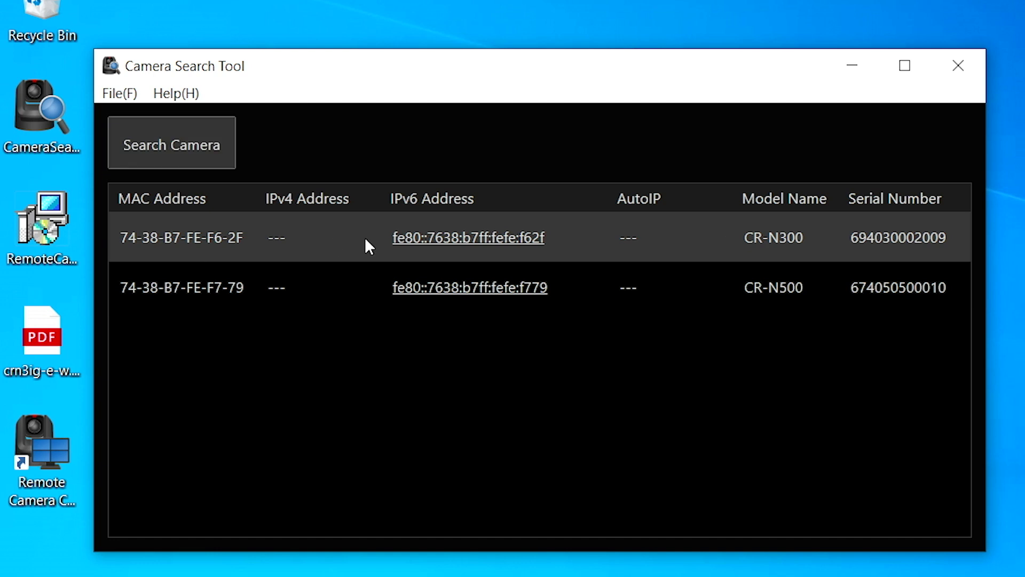
pyautogui.click(476, 247)
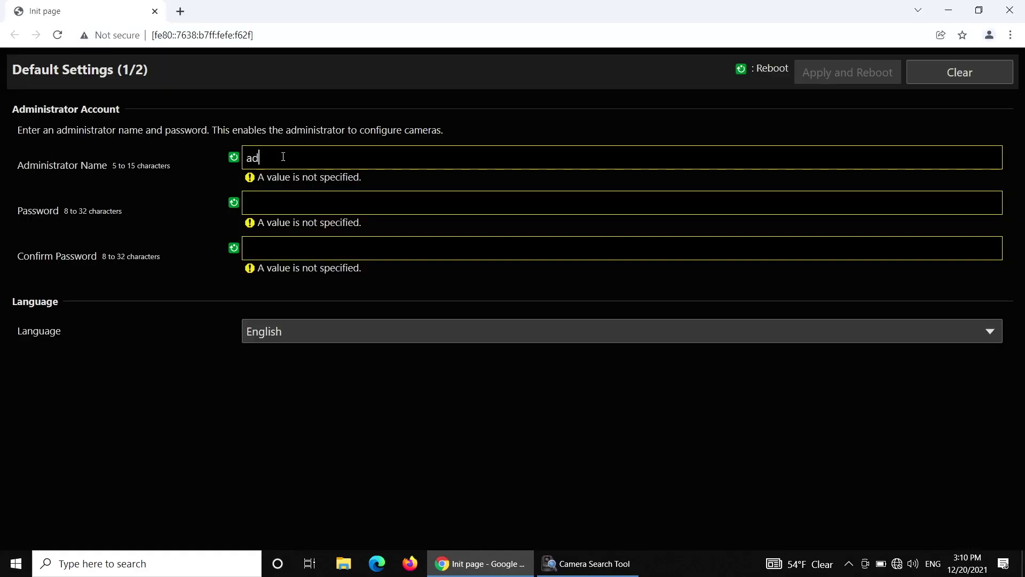
# Enter the administrator name, password and matching password confirmation.
pyautogui.click(283, 156)
pyautogui.write('admin')
pyautogui.press('Tab')
pyautogui.write('a')
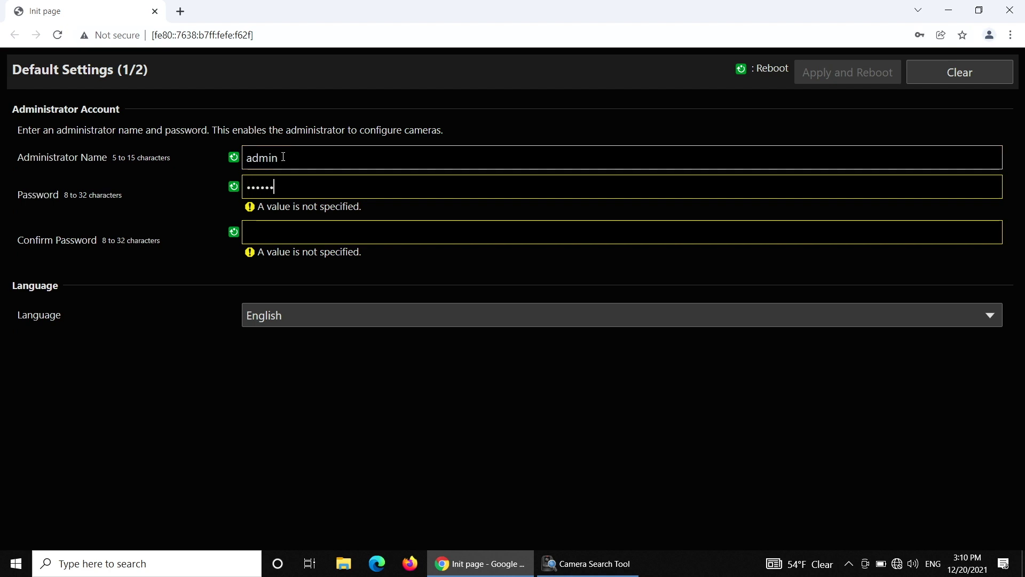
pyautogui.write('aa')
pyautogui.click(281, 223)
pyautogui.write('aaaa')
pyautogui.click(215, 240)
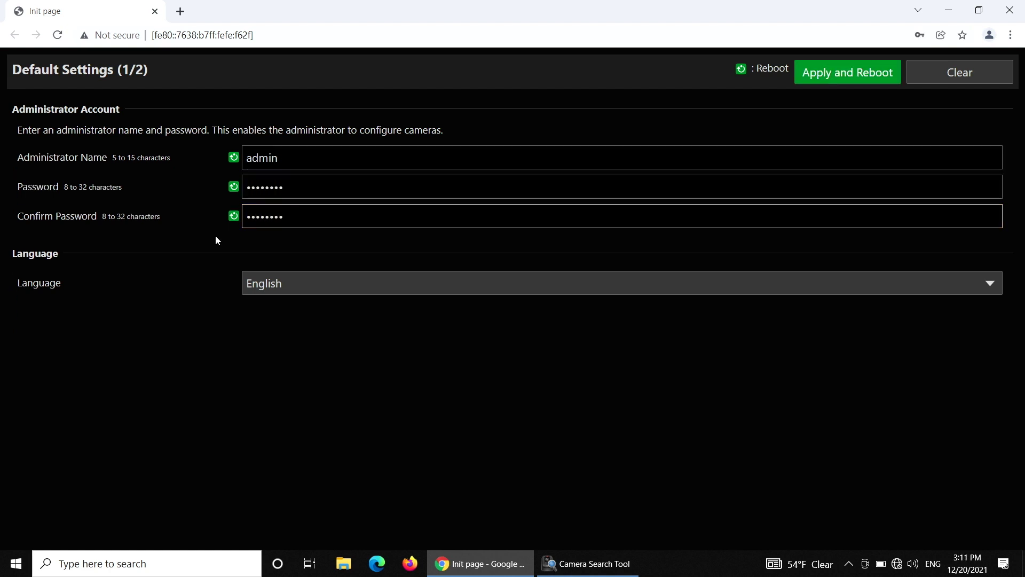
# Apply and reboot the camera, then sign back in with the new administrator credentials.
pyautogui.click(845, 73)
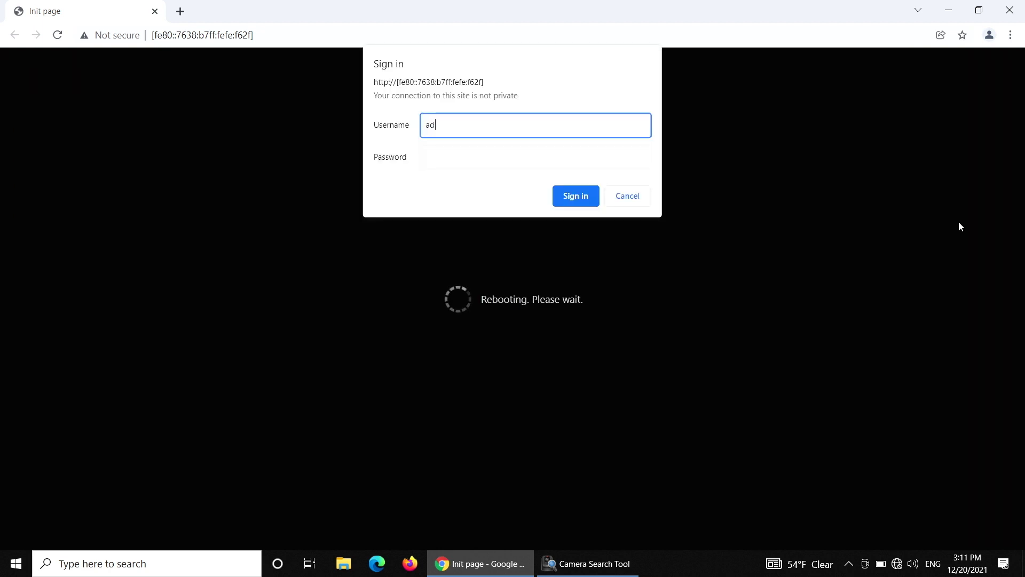
pyautogui.press('Tab')
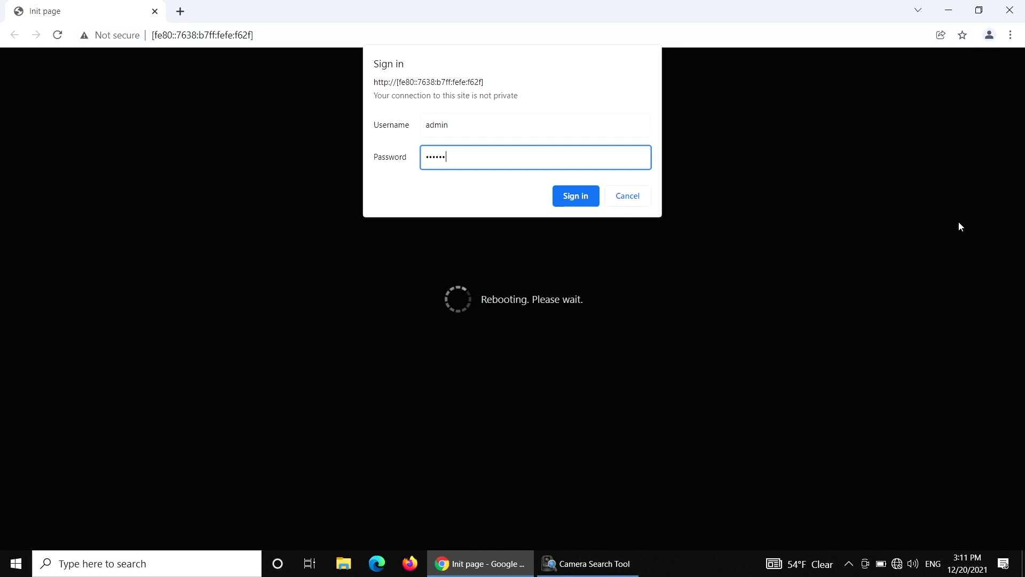
pyautogui.press('Return')
pyautogui.click(987, 150)
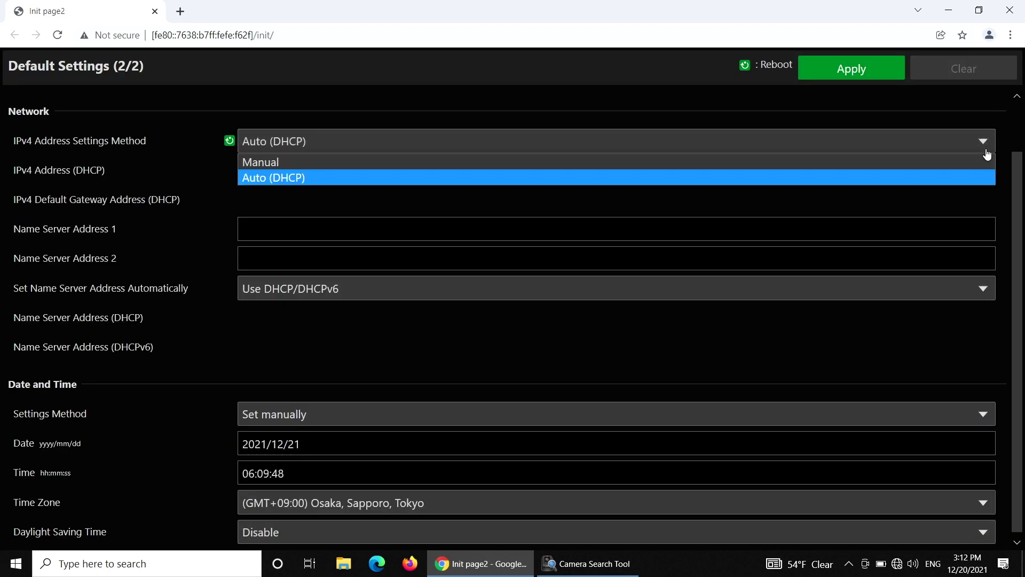
# Set IPv4 to Manual with address 192.168.100.20 and mask 255.255.255.0, then apply and reboot.
pyautogui.click(808, 159)
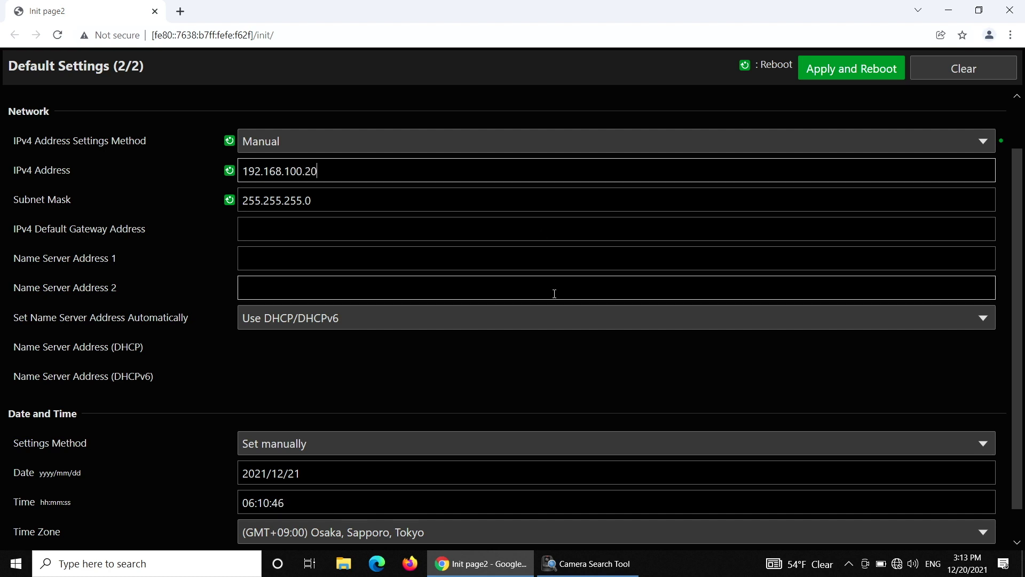
pyautogui.scroll(1, 554, 294)
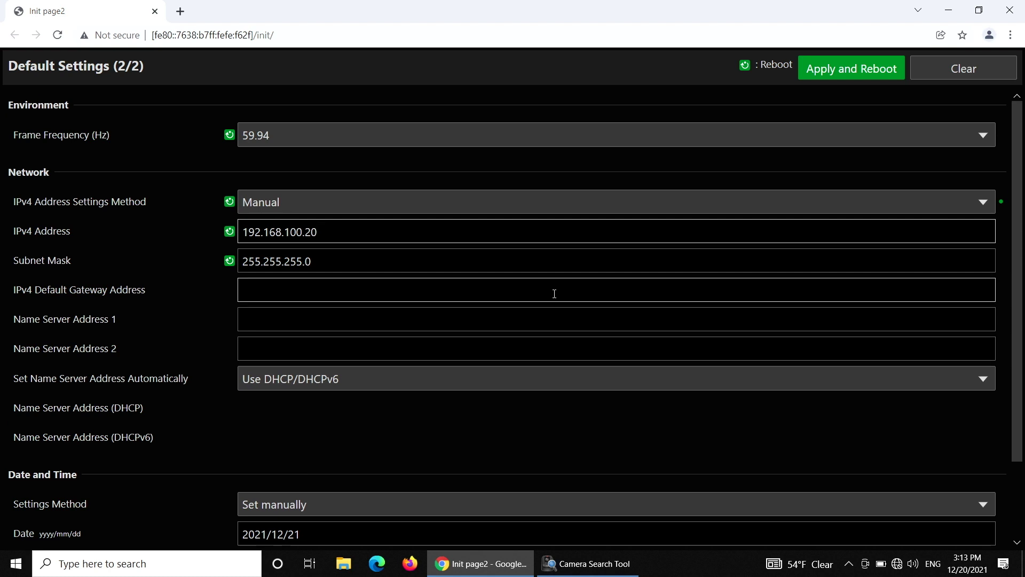
pyautogui.click(865, 69)
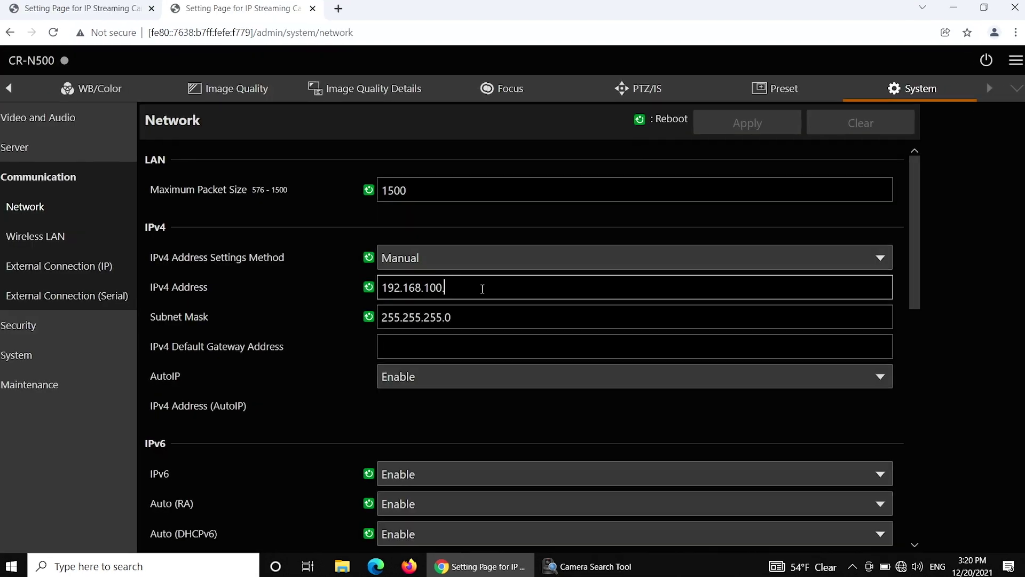
# Change the camera's IPv4 address ending to .40, giving 192.168.100.40.
pyautogui.write('.40')
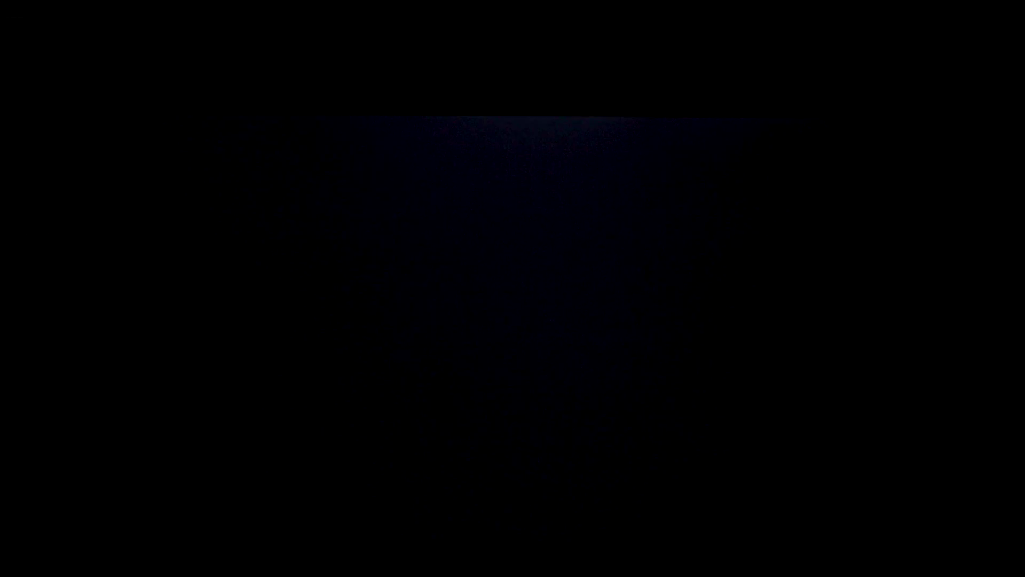
# Start manual camera registration, set CAM No. 3 and IP address 192.168.100.40.
pyautogui.click(513, 422)
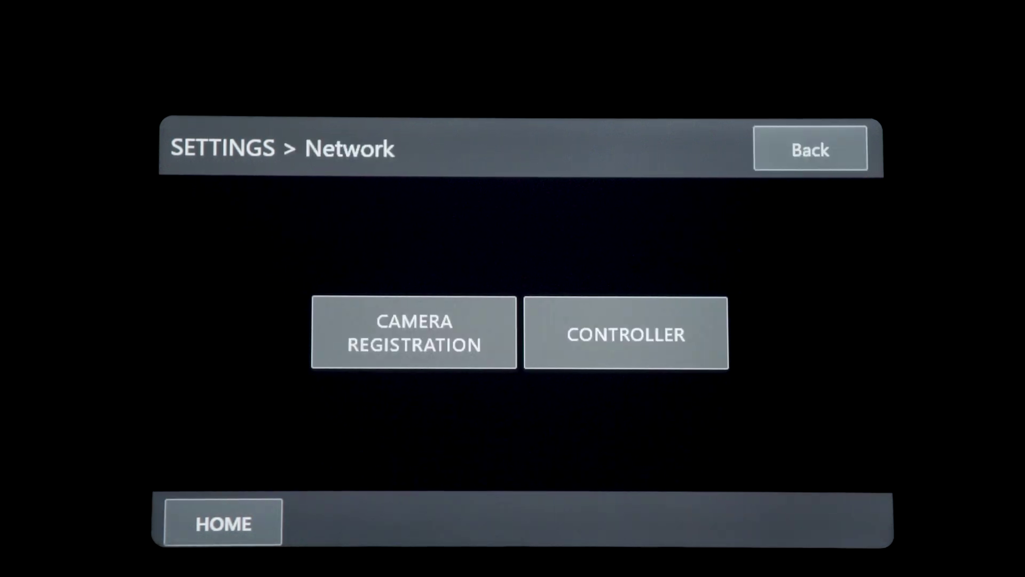
pyautogui.click(411, 329)
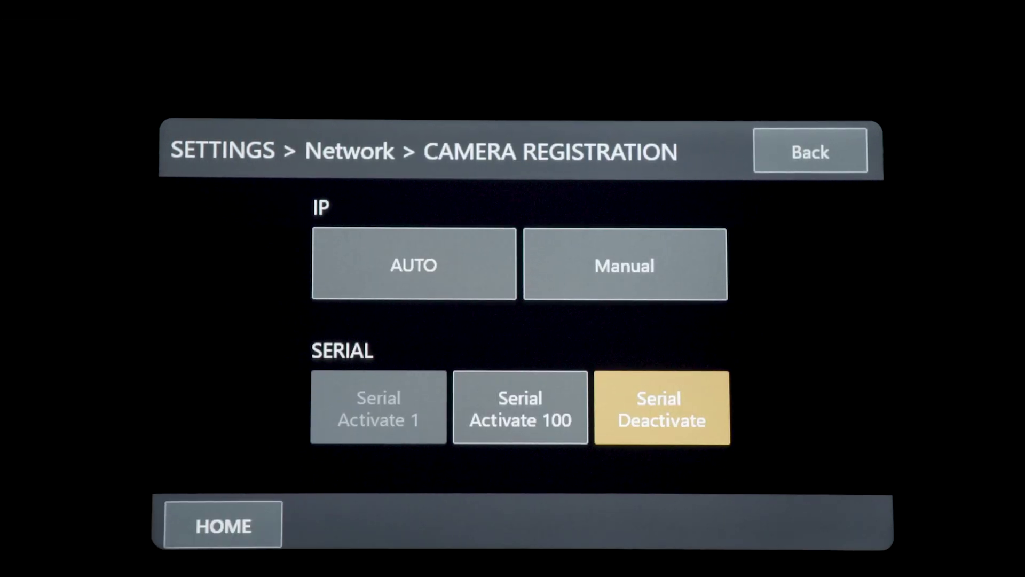
pyautogui.click(592, 265)
pyautogui.click(549, 235)
pyautogui.click(548, 235)
pyautogui.click(526, 321)
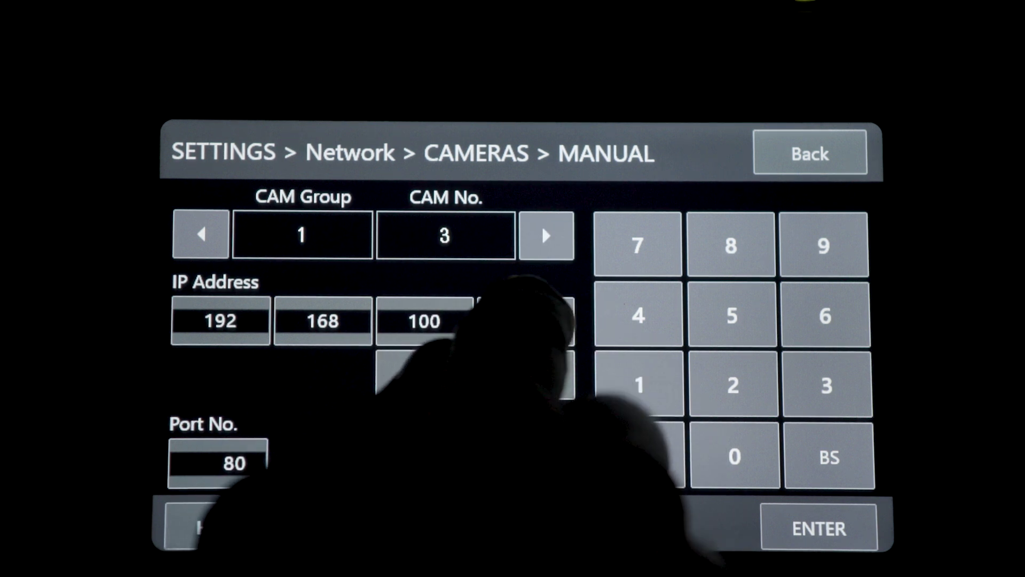
pyautogui.click(639, 315)
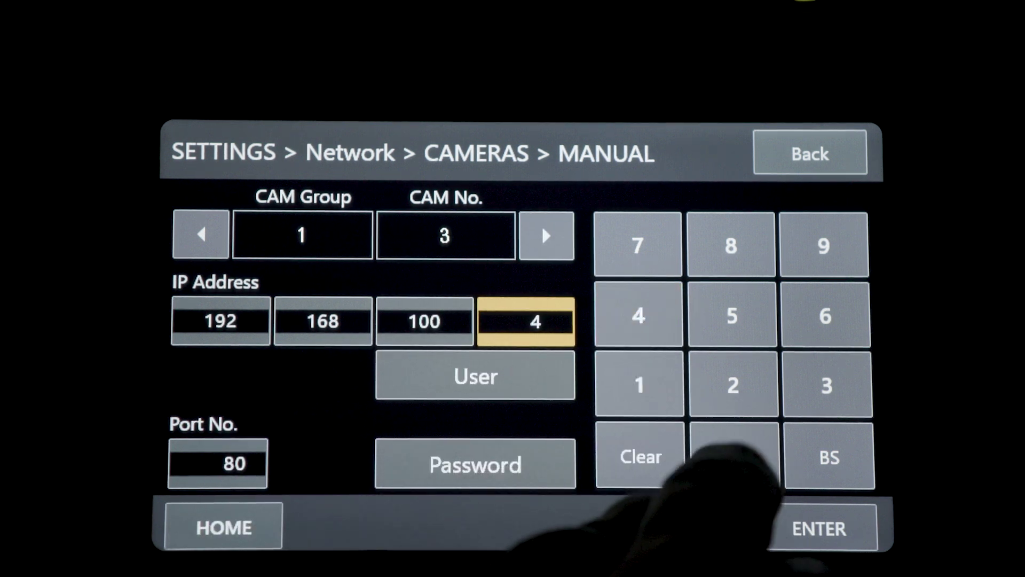
pyautogui.click(735, 457)
pyautogui.click(819, 527)
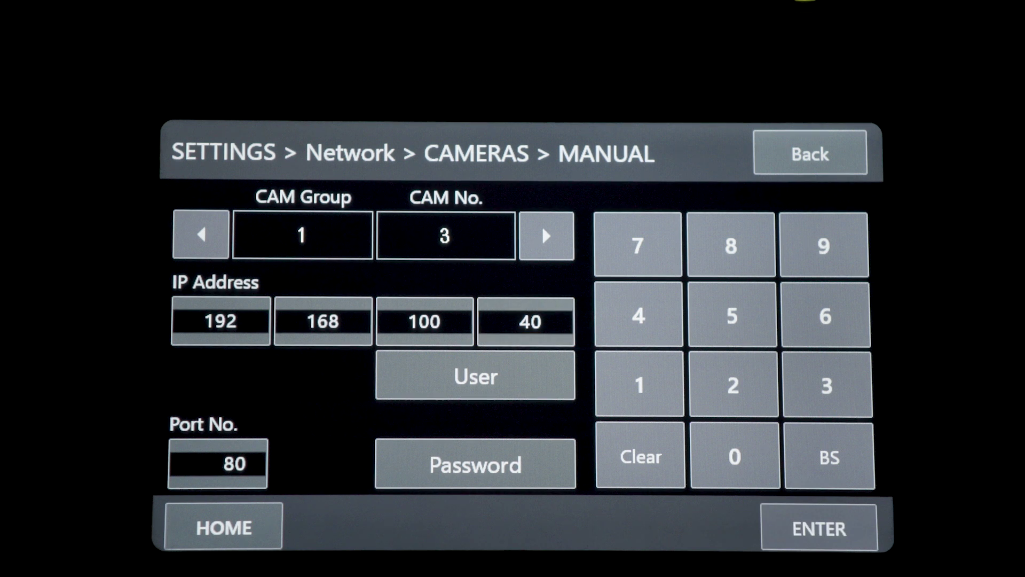
# Enter the camera's user name and password, save the registration, and return to HOME.
pyautogui.click(470, 375)
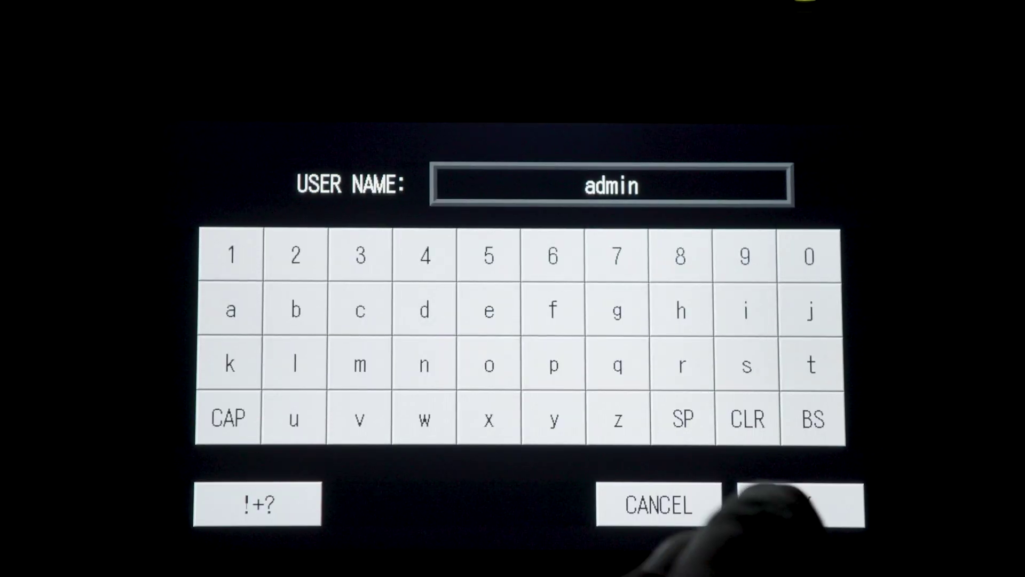
pyautogui.click(801, 505)
pyautogui.click(477, 464)
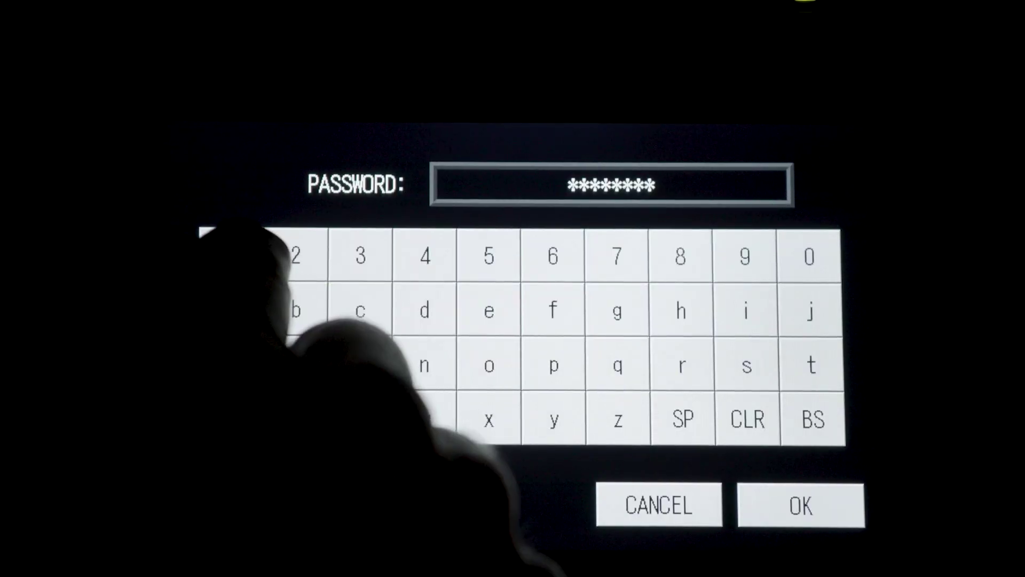
pyautogui.write('12341234')
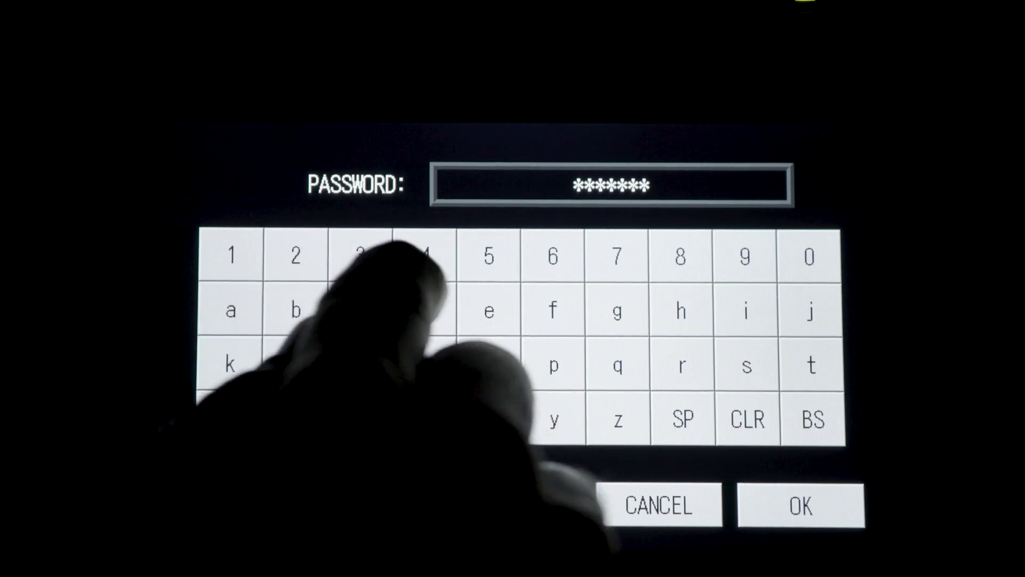
pyautogui.click(801, 505)
pyautogui.click(818, 528)
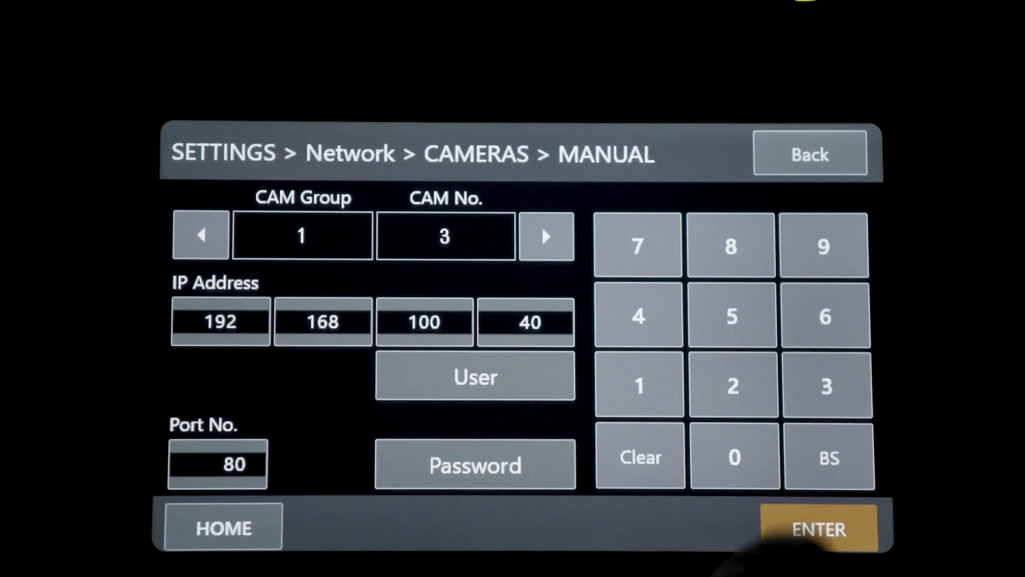
pyautogui.click(224, 528)
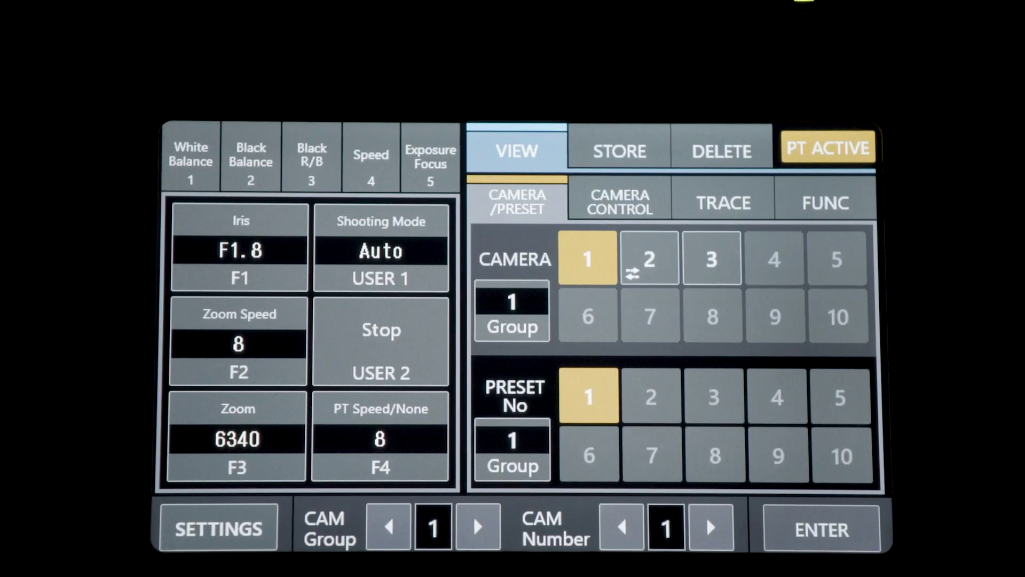
# Set the controller's own IP address ending to 10, making it 192.168.100.10.
pyautogui.click(219, 529)
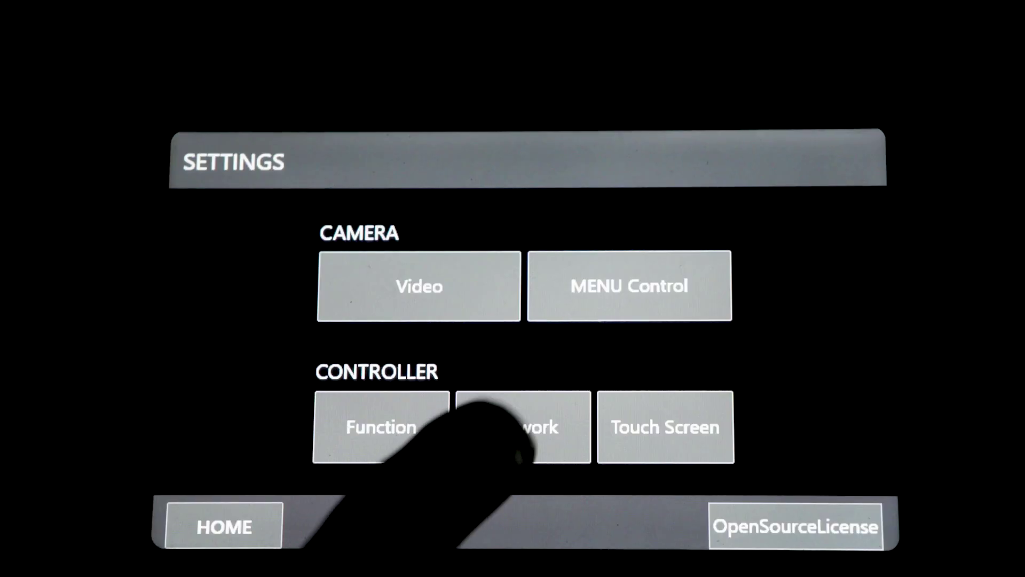
pyautogui.click(522, 426)
pyautogui.click(630, 339)
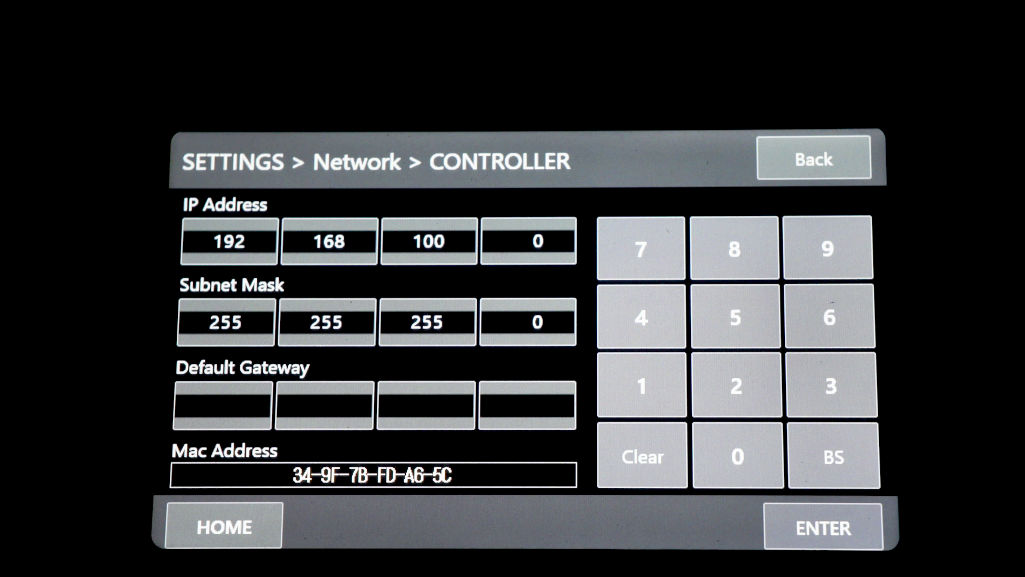
pyautogui.click(529, 241)
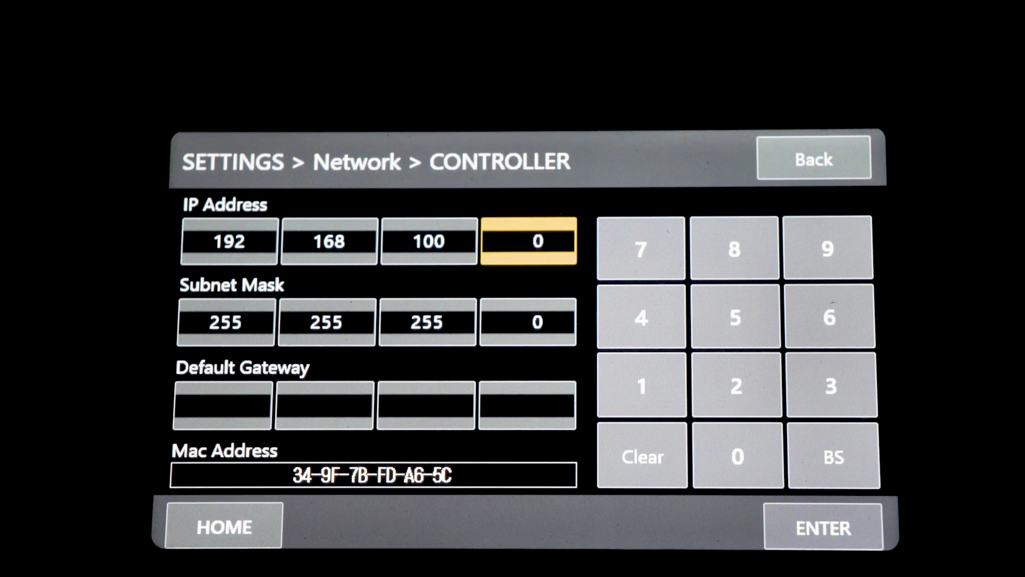
pyautogui.click(642, 384)
pyautogui.click(738, 457)
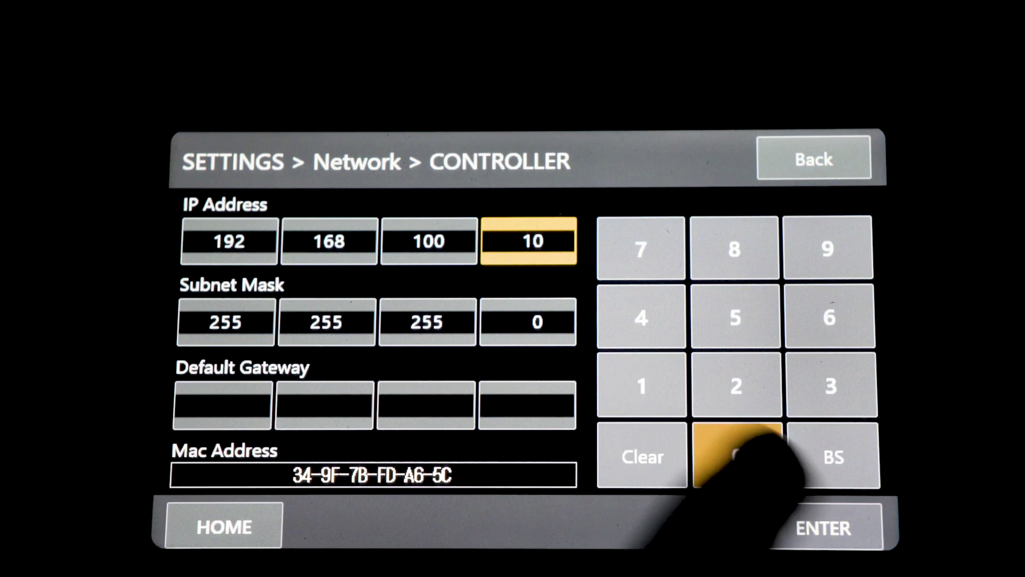
pyautogui.click(823, 526)
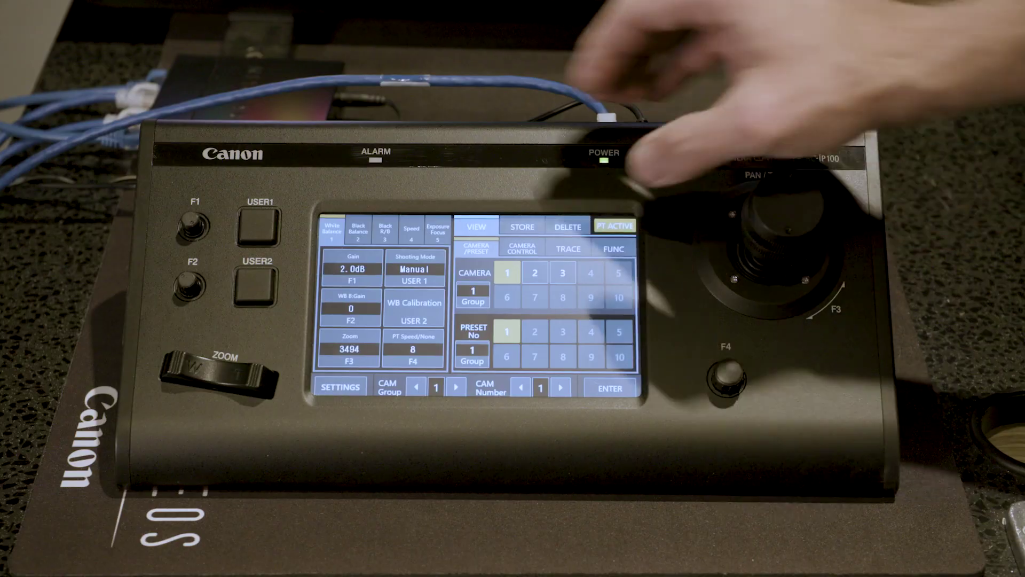
# Switch the controller's control from camera 1 to camera 2.
pyautogui.click(535, 273)
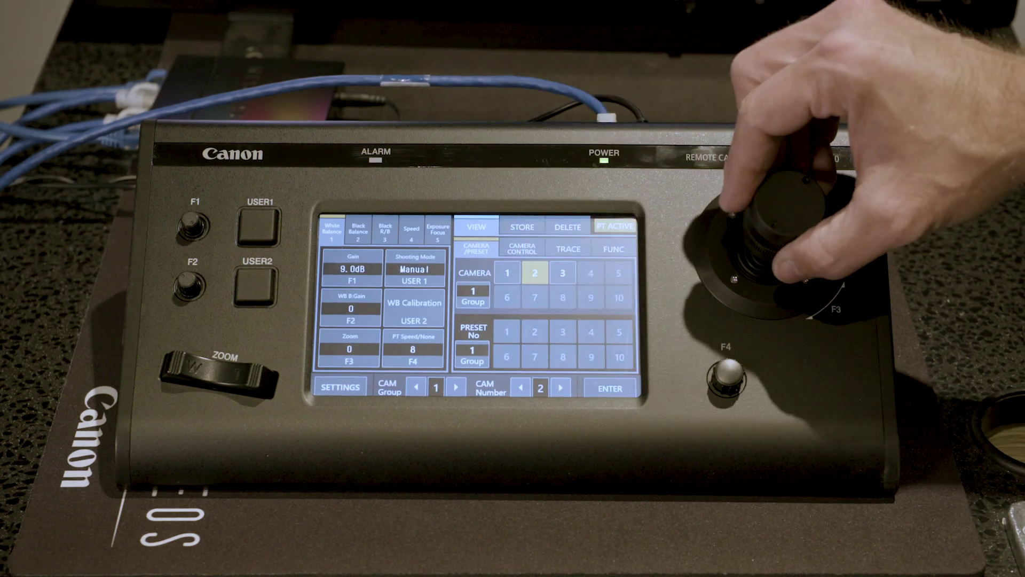